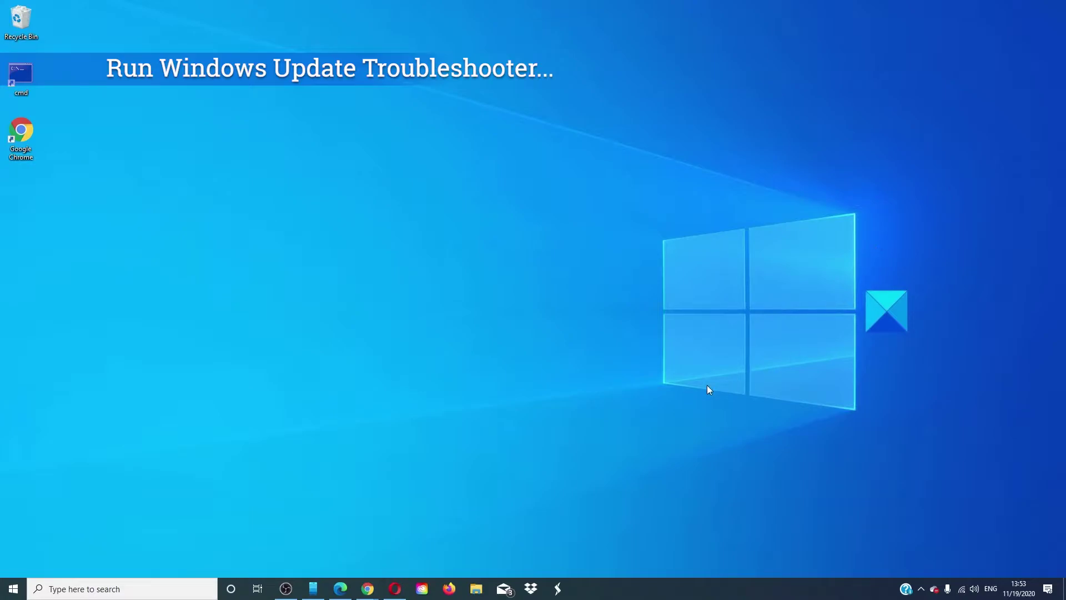
Run the Windows Update troubleshooter from Troubleshoot settings' Additional troubleshooters list.
click(171, 588)
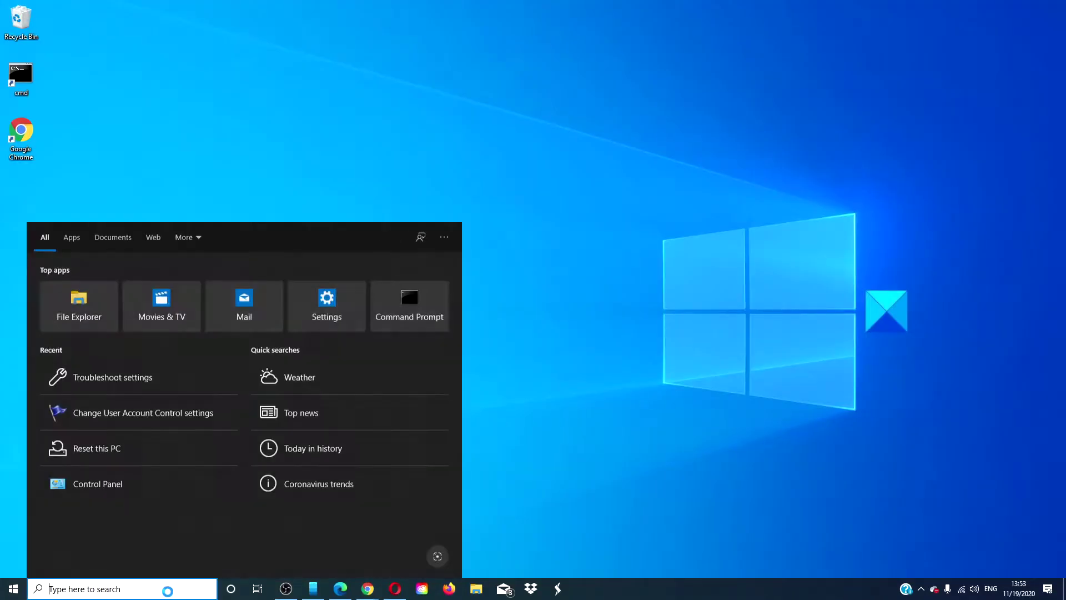
text(tro)
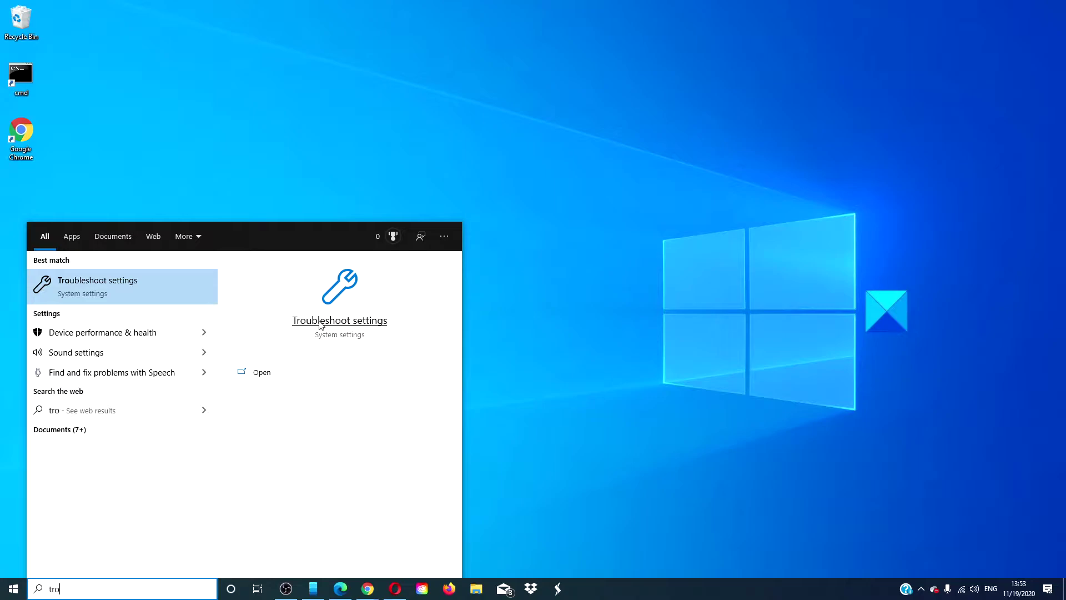
click(319, 320)
click(649, 351)
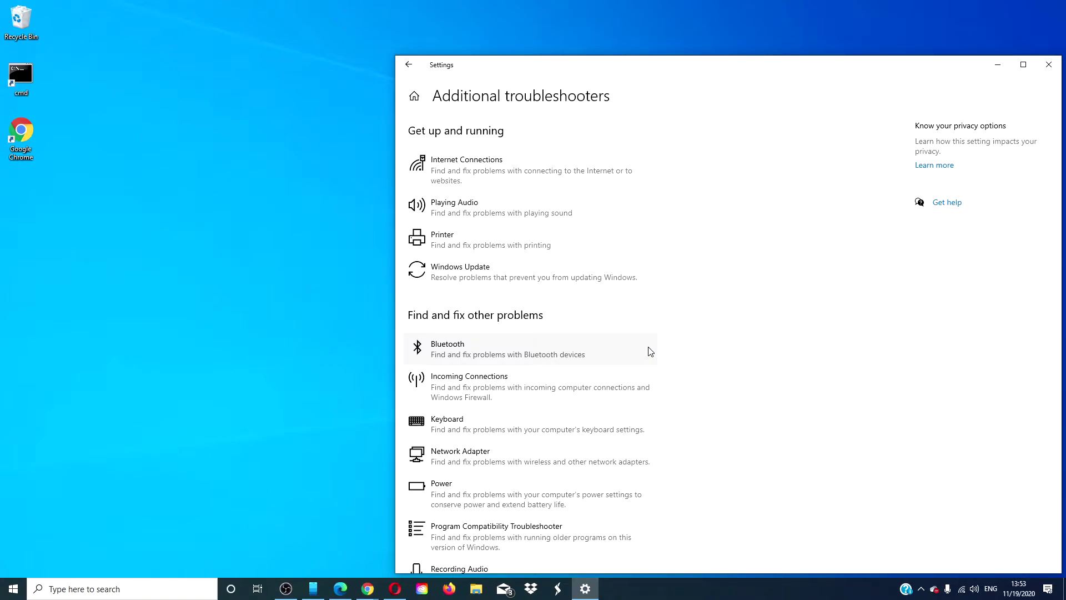
click(609, 279)
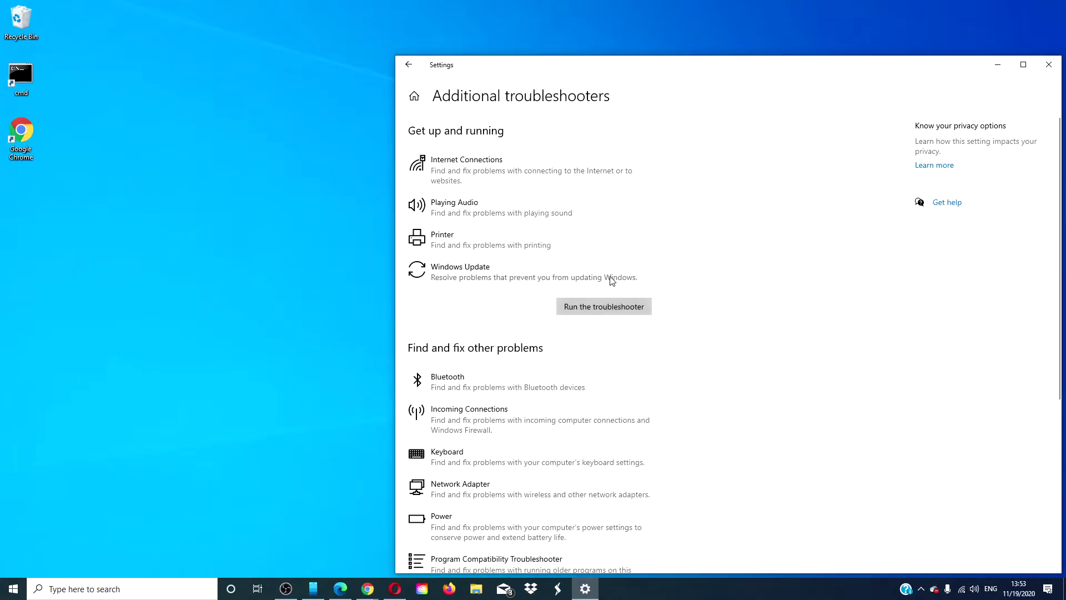
click(609, 306)
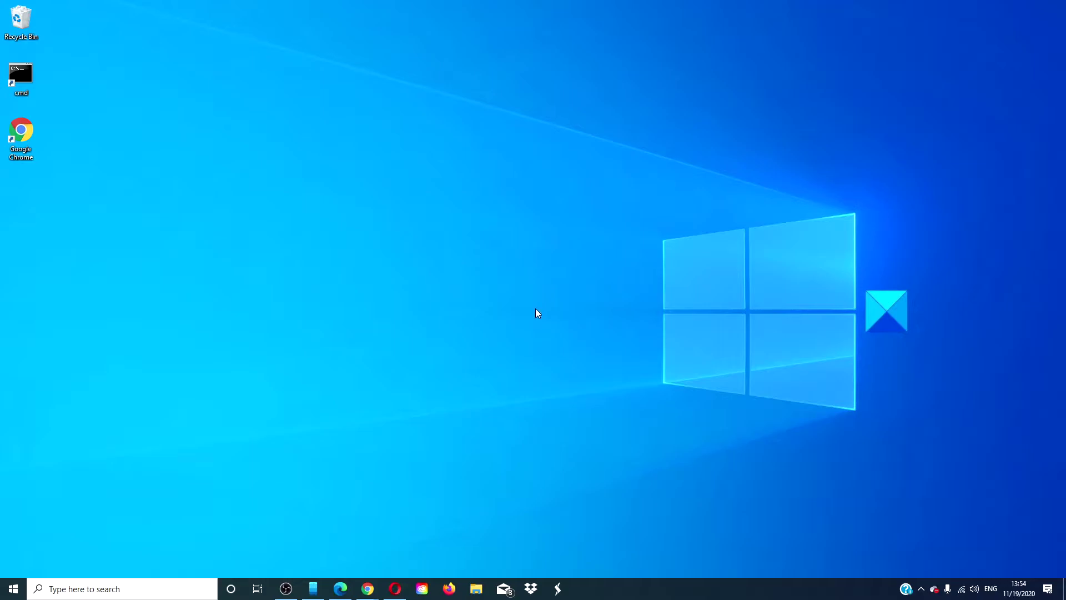
Leave 'Use a proxy server' unchecked in the Internet Options LAN settings and confirm both dialogs.
click(153, 589)
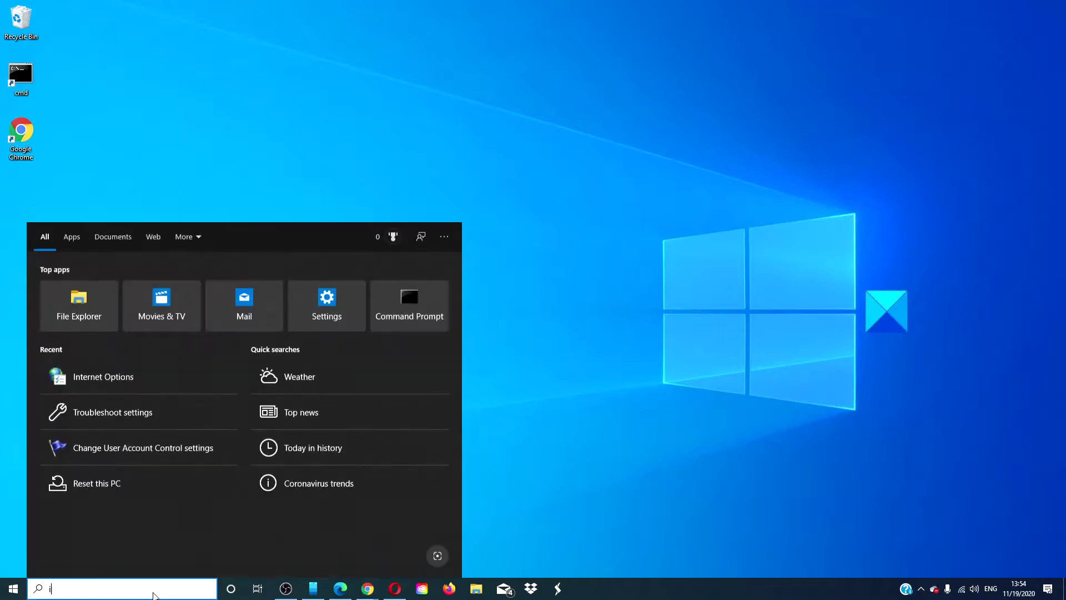
text(inter)
key(Return)
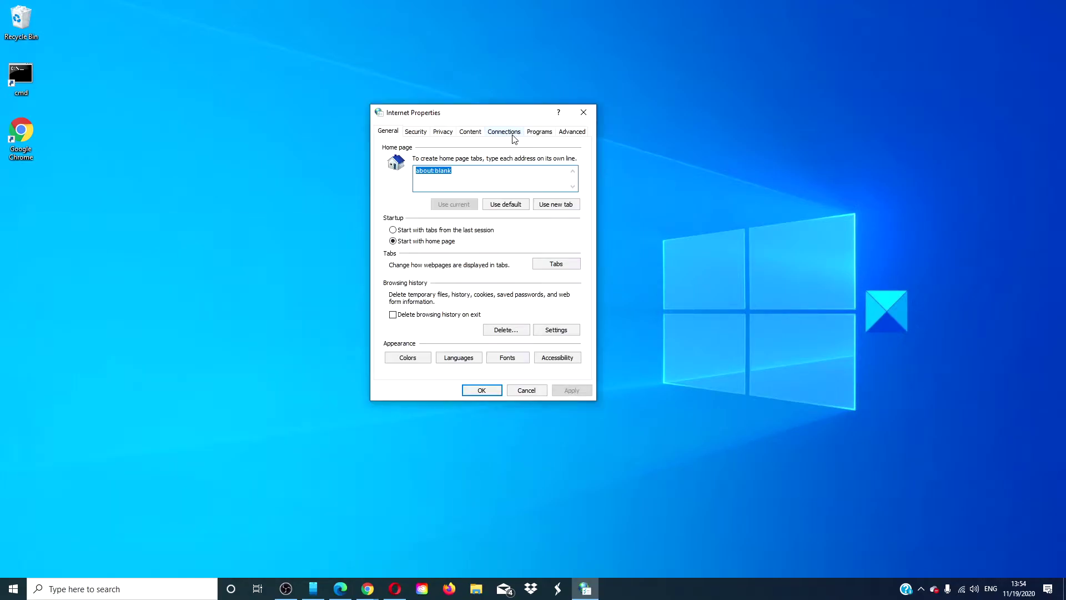
click(504, 132)
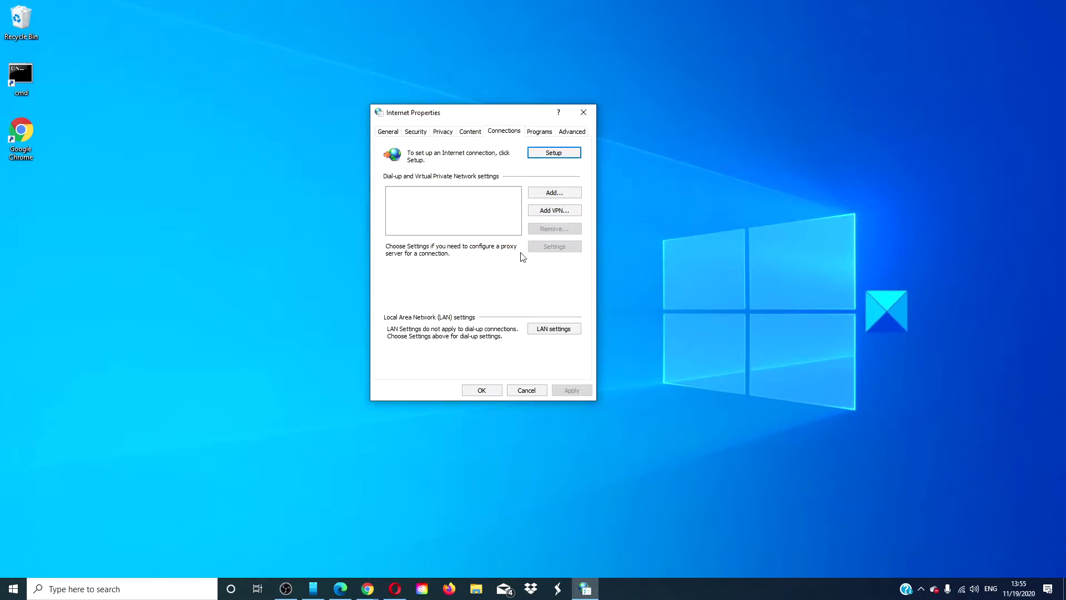
click(553, 330)
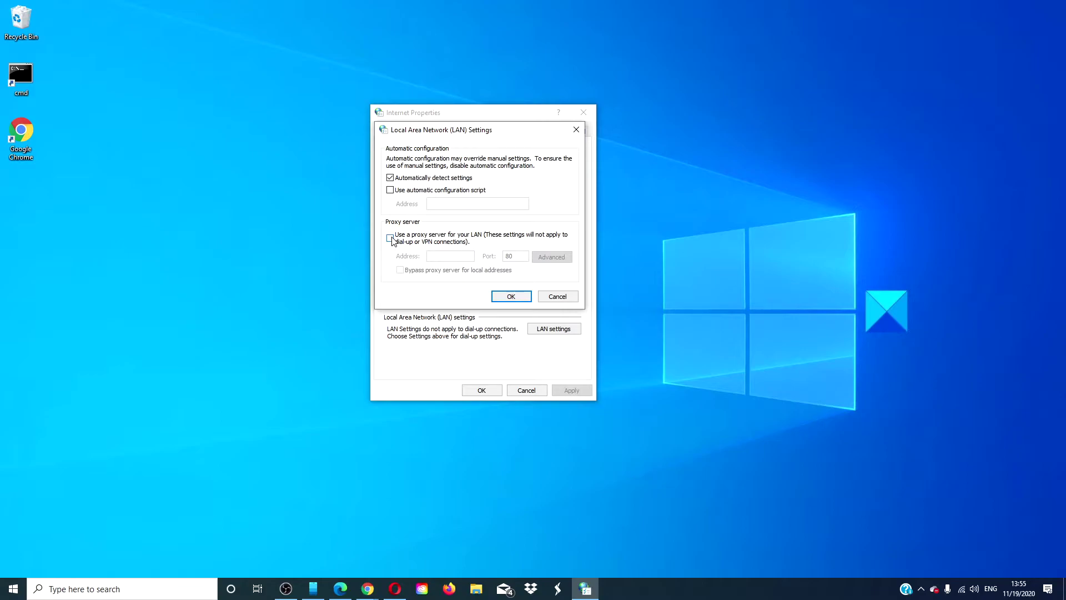
click(512, 297)
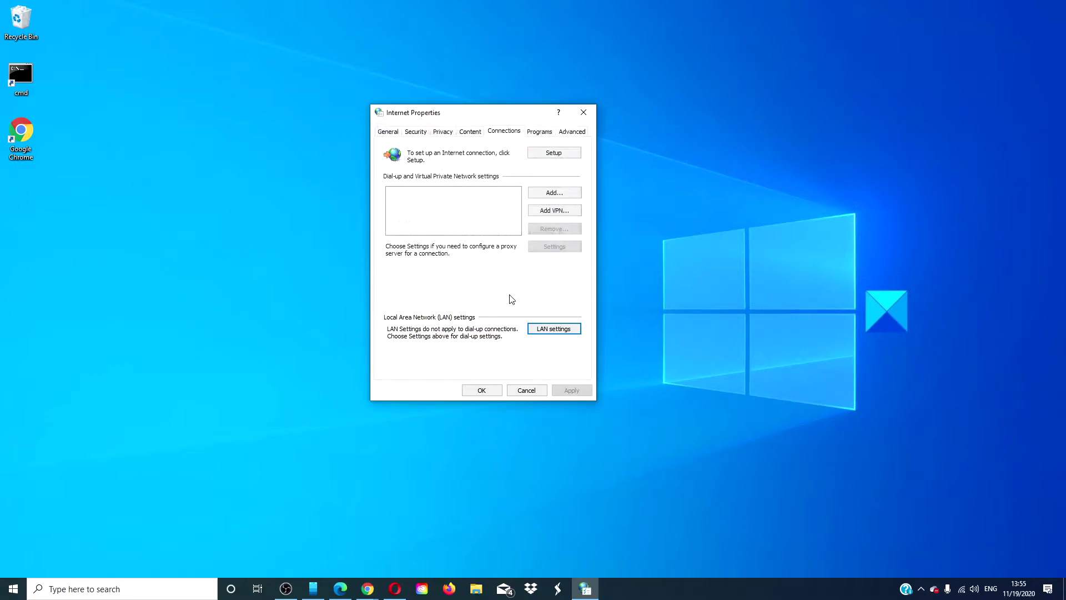
click(480, 391)
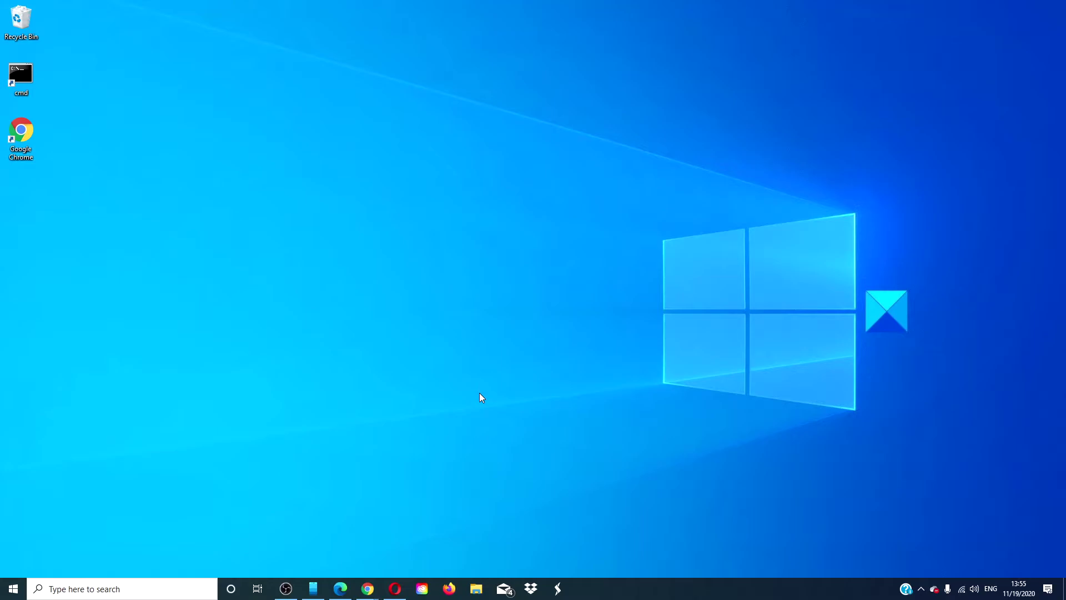
Run 'net stop wuauserv' and 'net stop bits' in an administrator Command Prompt.
click(155, 590)
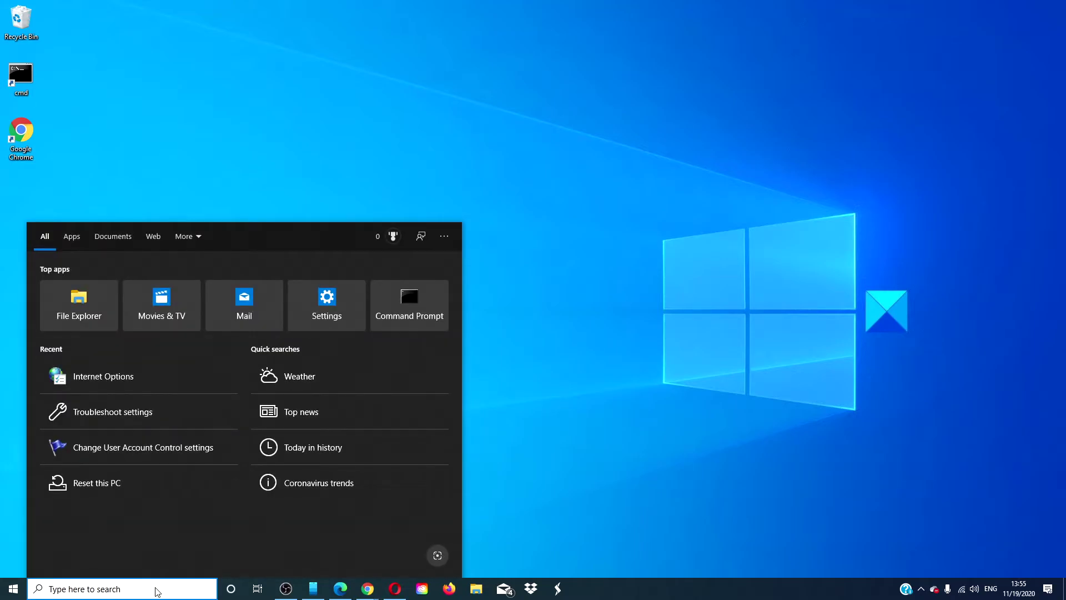
text(cmd)
key(ctrl+shift+Return)
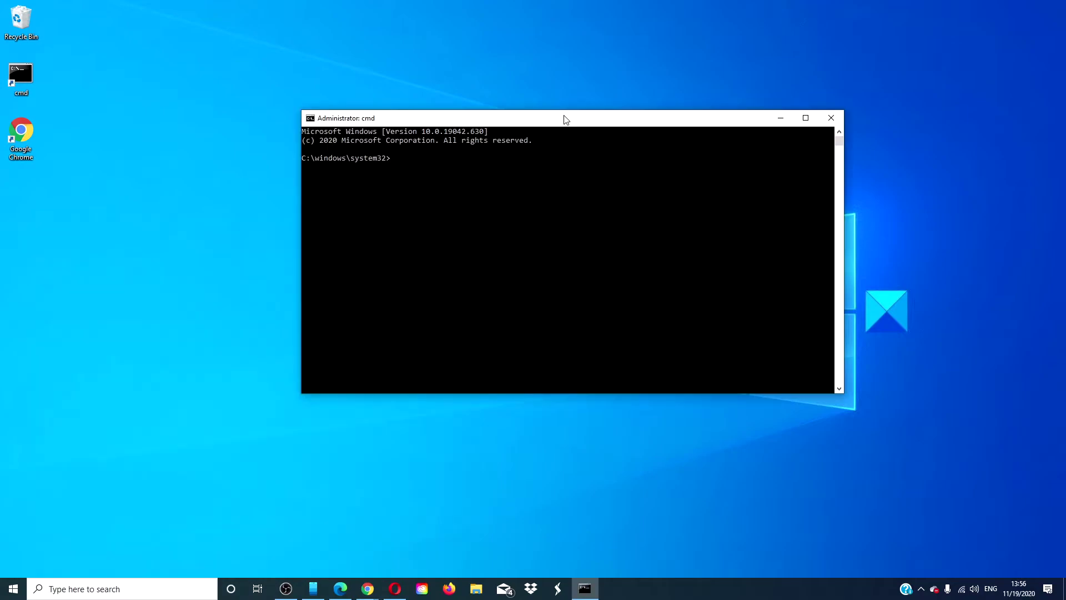
text(ne)
text(t stop)
text( wuaus)
text(erv)
key(Return)
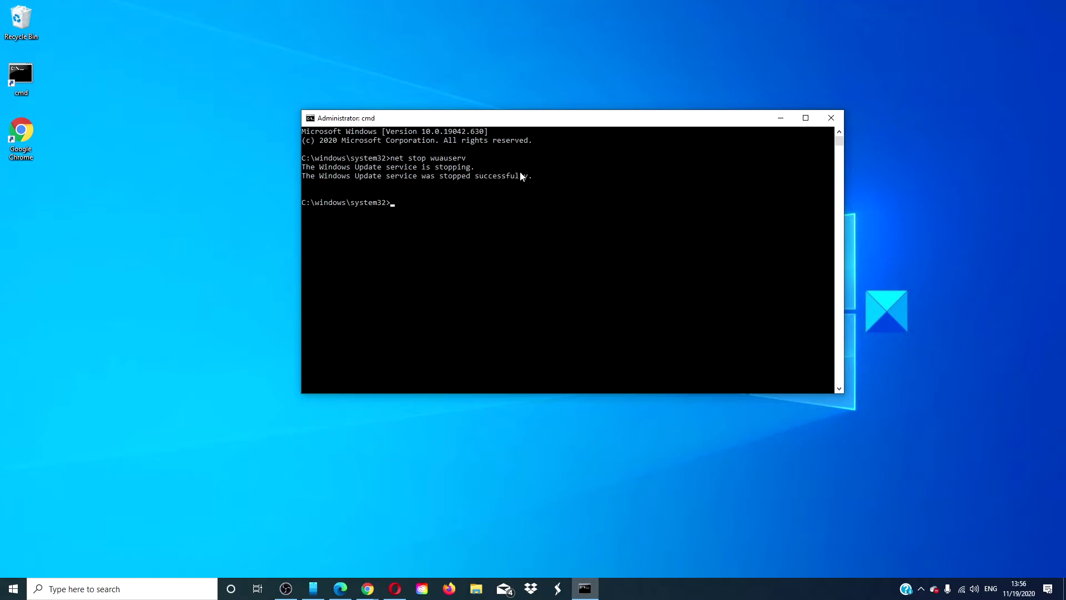
text(net )
text(stop )
text(bits)
key(Return)
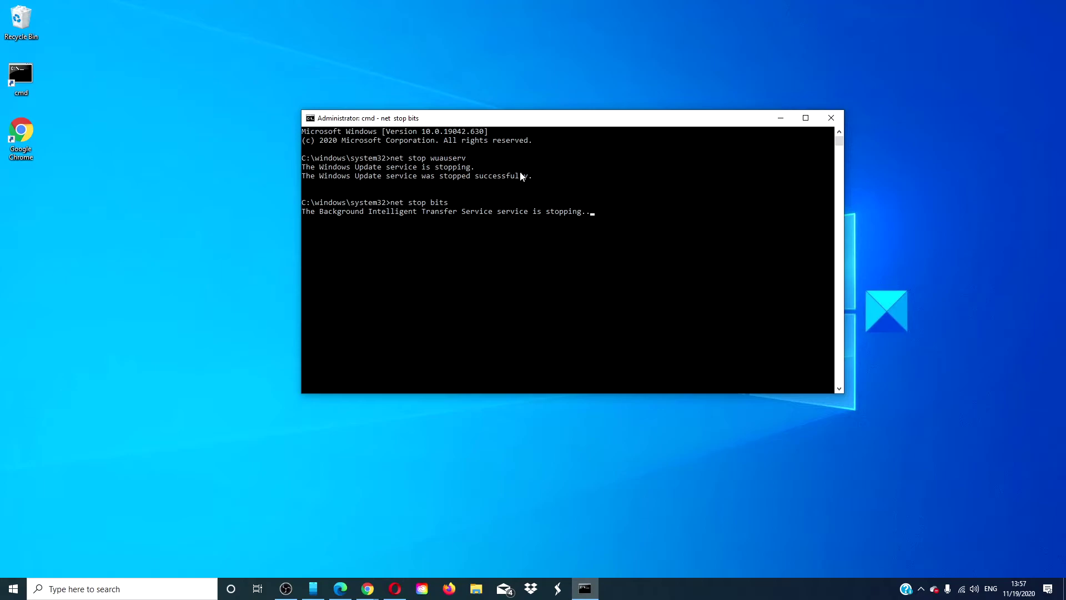
Browse File Explorer to C:\Windows\SoftwareDistribution.
click(475, 589)
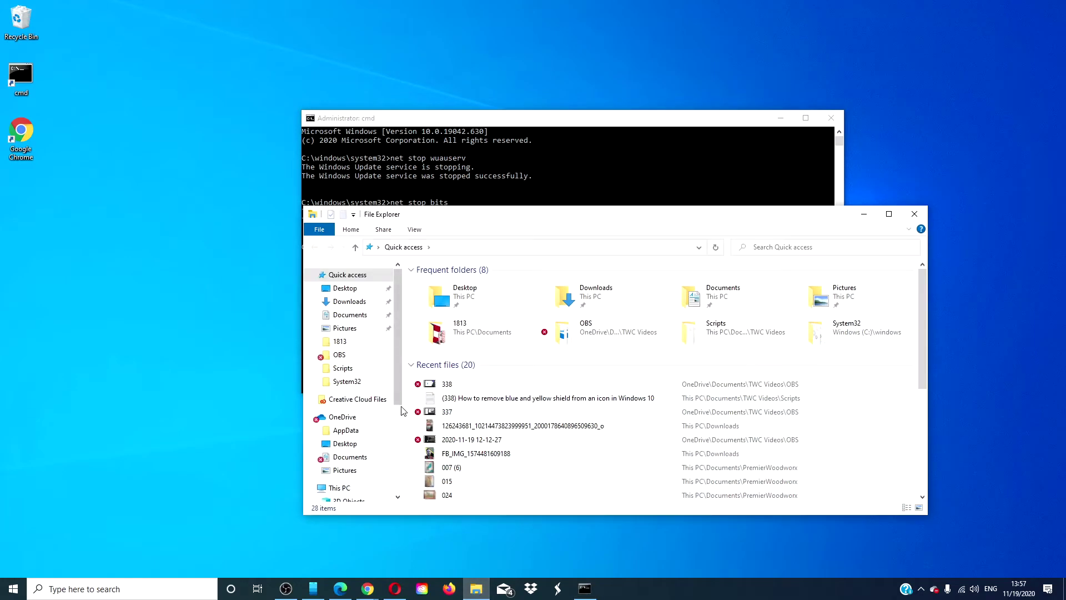
scroll(399, 399, down, 3)
scroll(350, 428, down, 1)
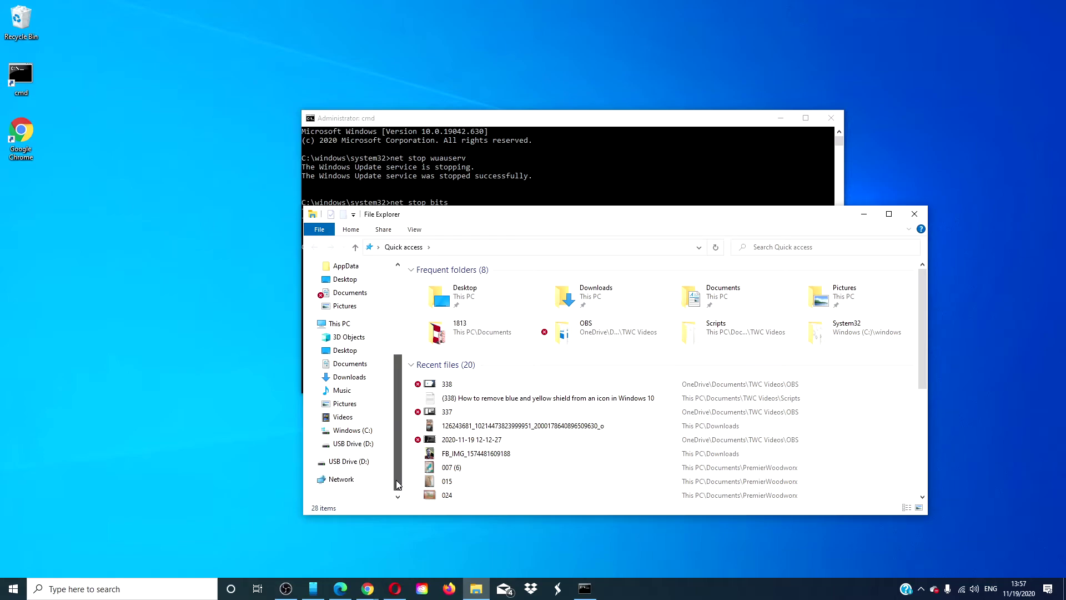
click(344, 431)
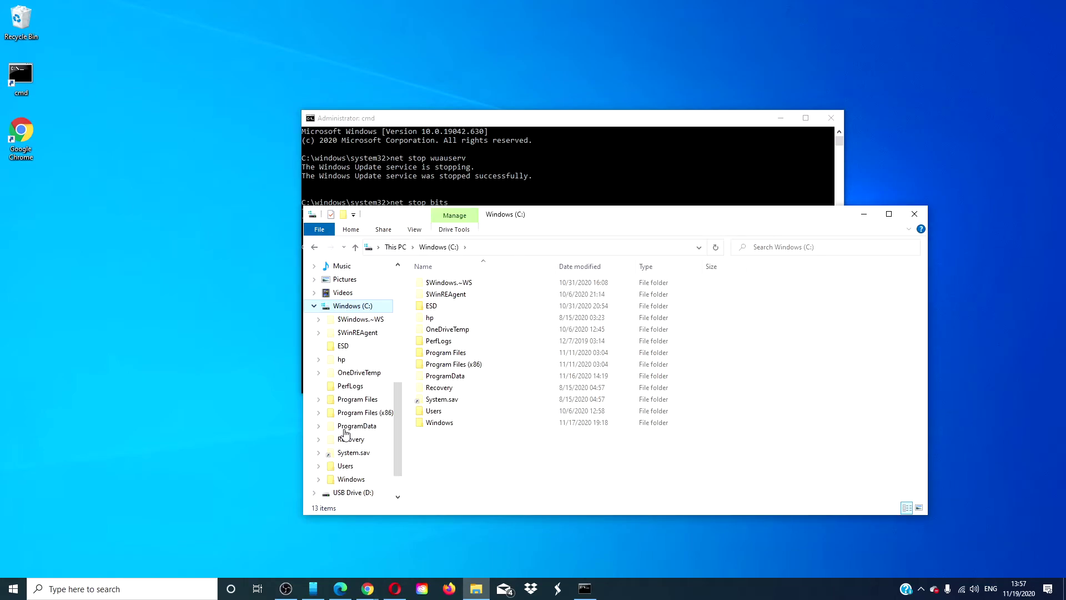
double_click(438, 424)
scroll(469, 381, down, 4)
scroll(469, 381, down, 2)
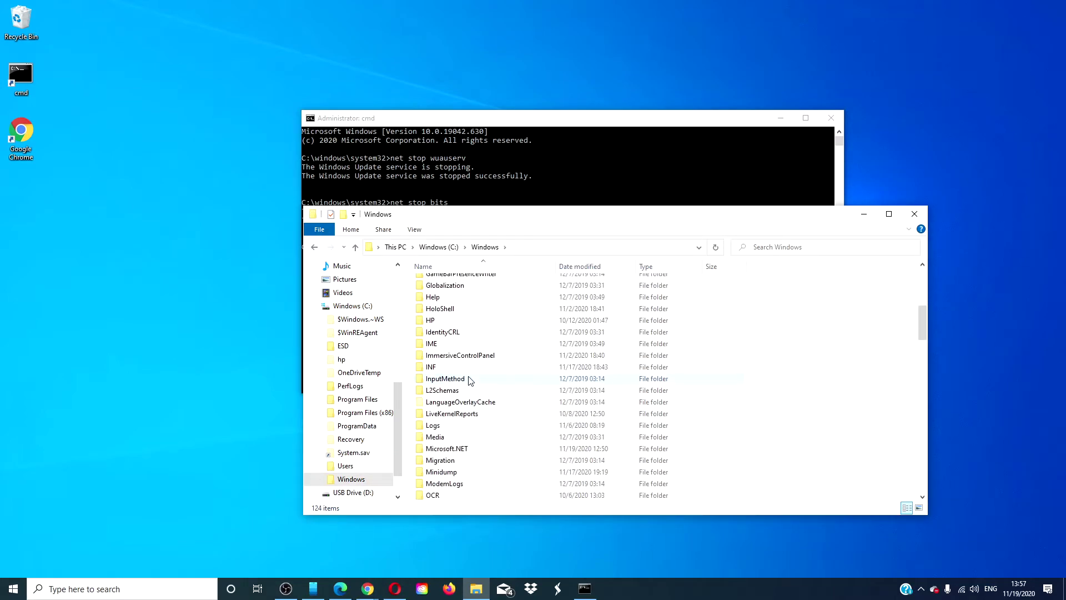
scroll(469, 381, down, 2)
scroll(469, 381, down, 3)
scroll(469, 381, down, 2)
scroll(469, 380, down, 1)
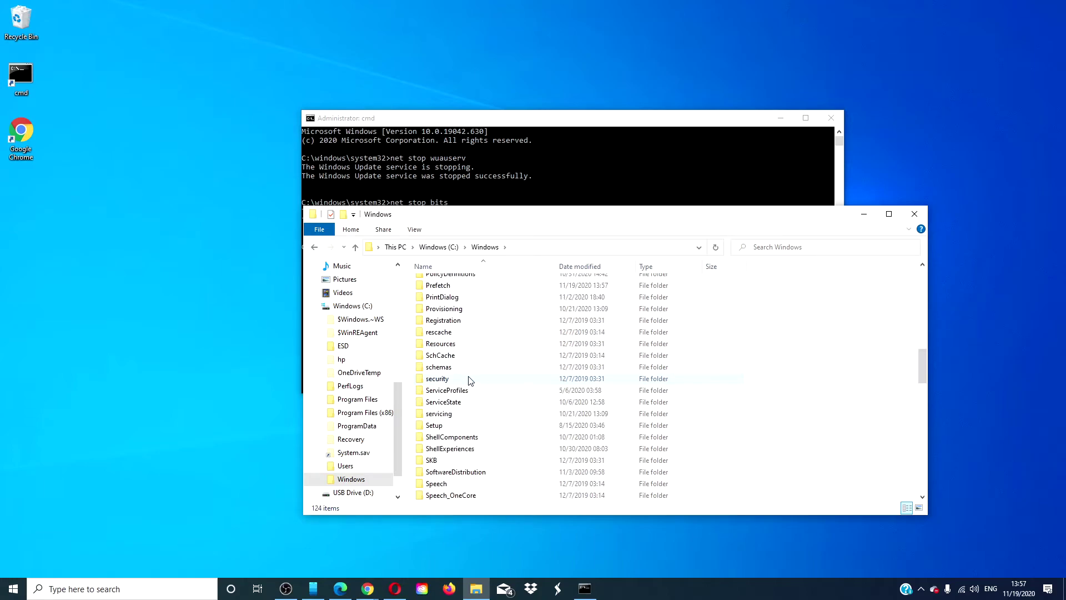
double_click(469, 472)
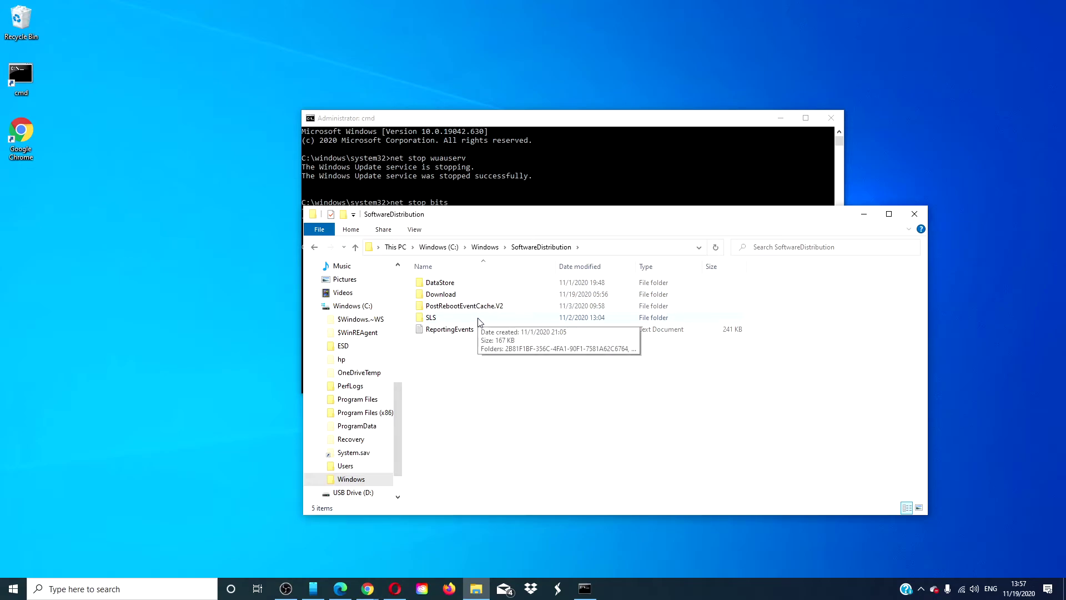
Delete all five items in SoftwareDistribution and close File Explorer.
key(ctrl+a)
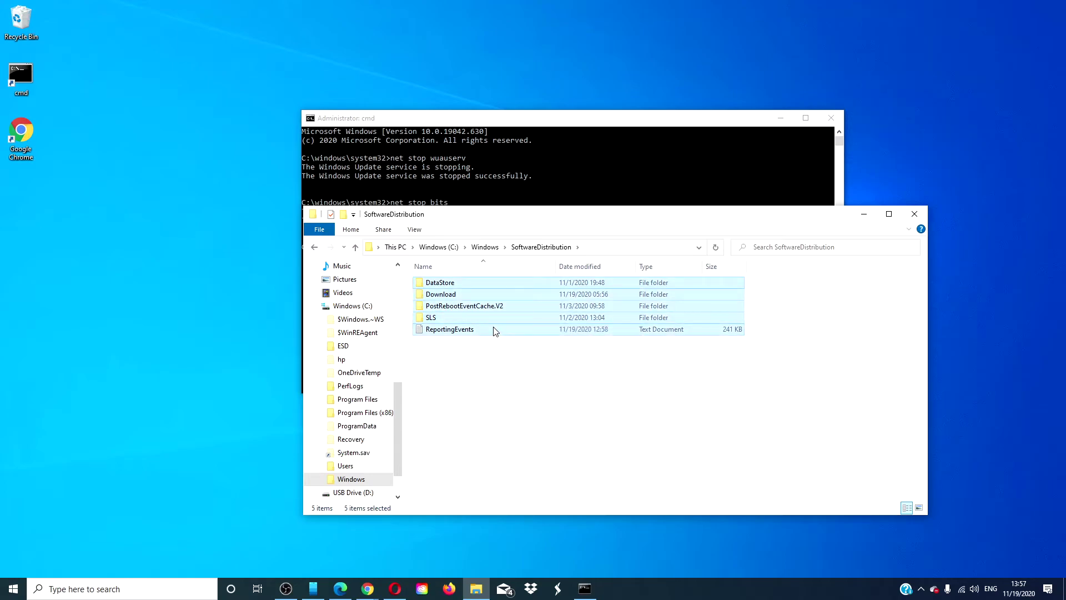
right_click(493, 331)
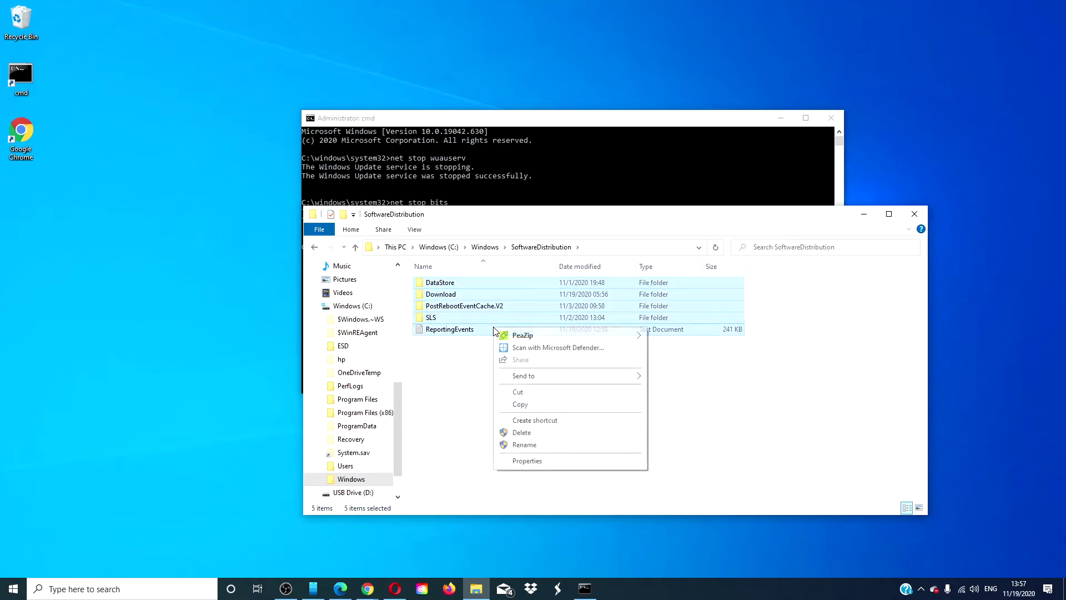
click(528, 433)
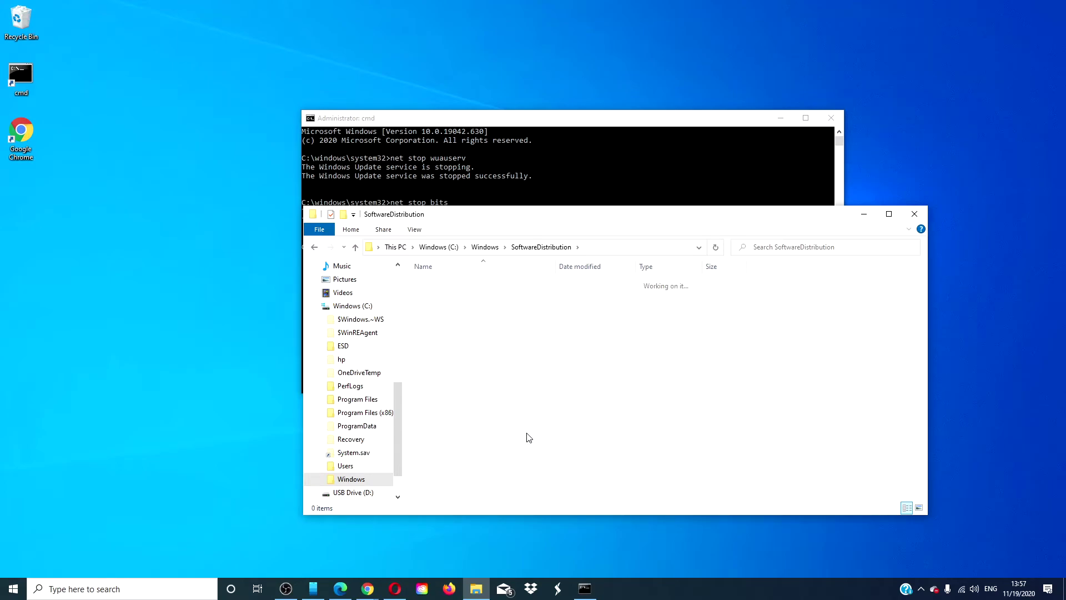
click(914, 214)
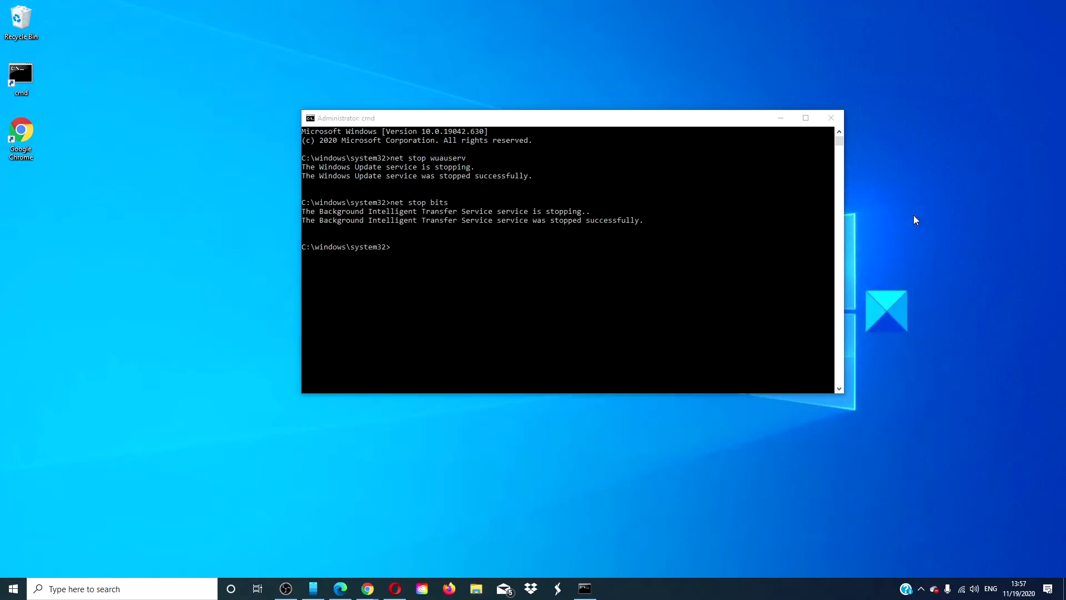
Run 'net start wuauserv' and 'net start bits', then exit the Command Prompt.
click(405, 244)
text(net st)
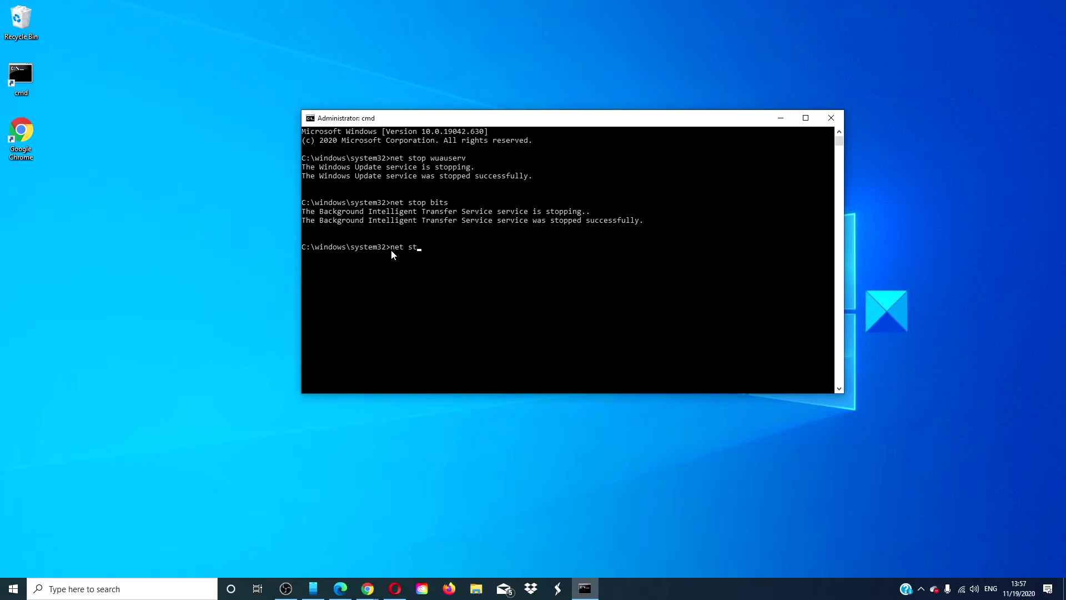
text(art)
text( wuaus)
text(erv)
key(Return)
text(n)
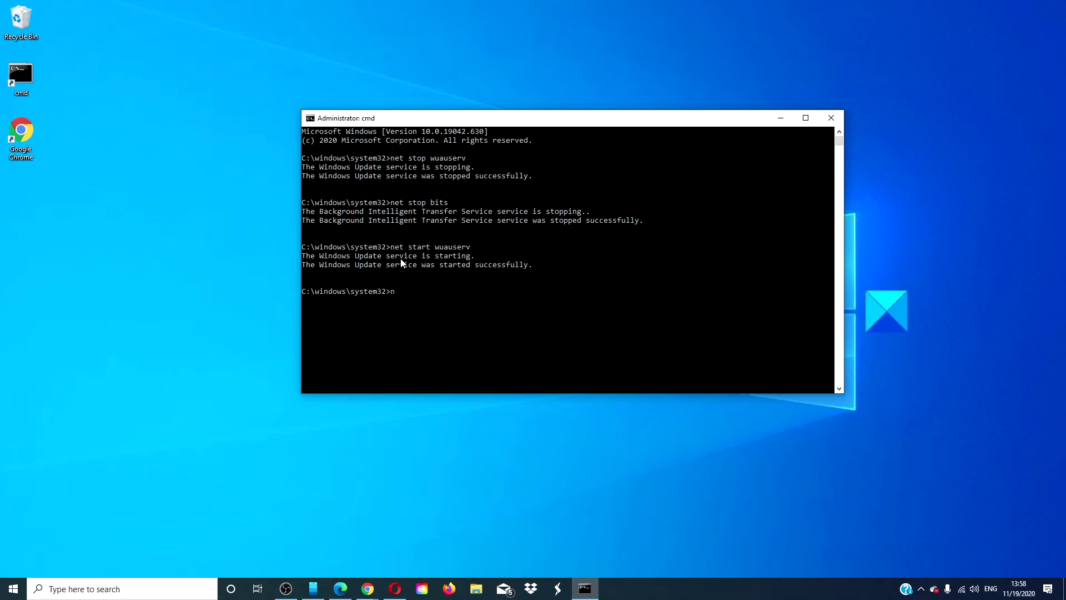
text(et)
text(sa)
text(tart)
text( bits)
key(Return)
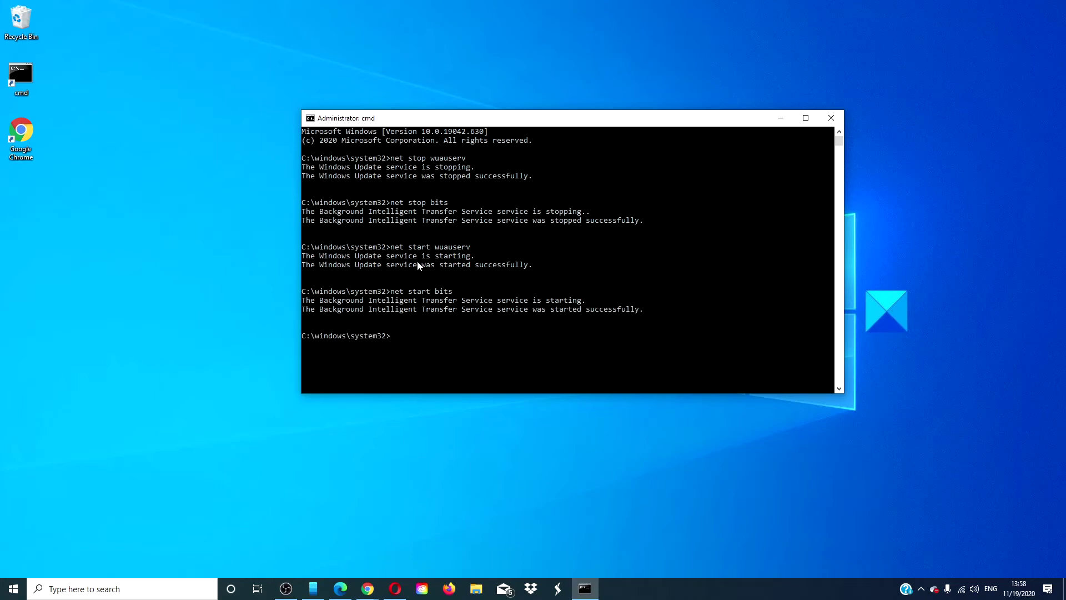
text(exi)
text(t)
key(Return)
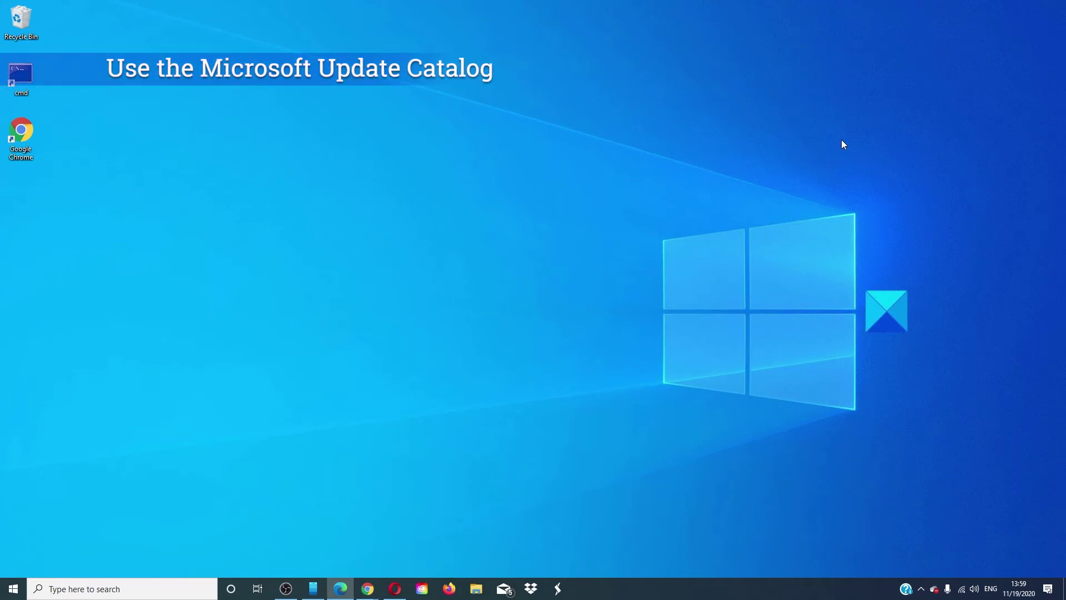
mouse_move(313, 589)
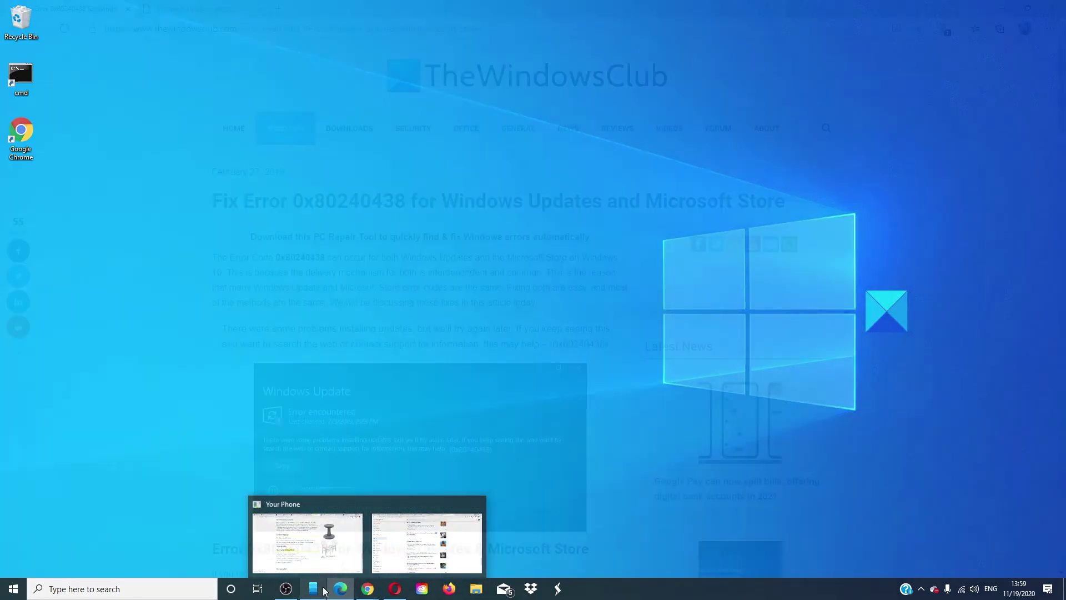
View the Microsoft Update Catalog tab in Edge, then go back to the 0x80240438 article tab.
click(324, 590)
click(194, 9)
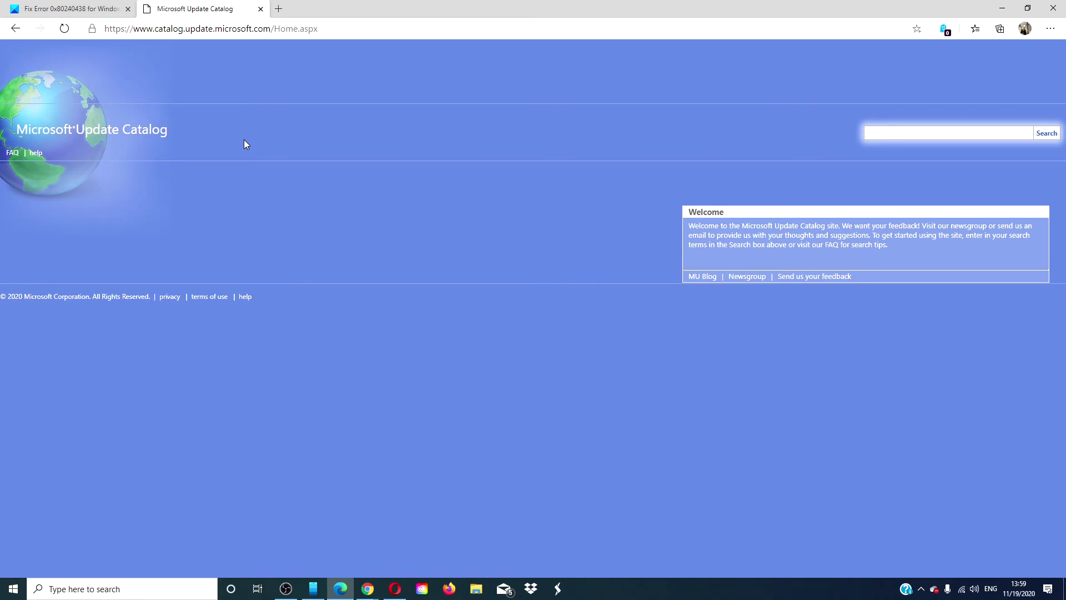
click(60, 10)
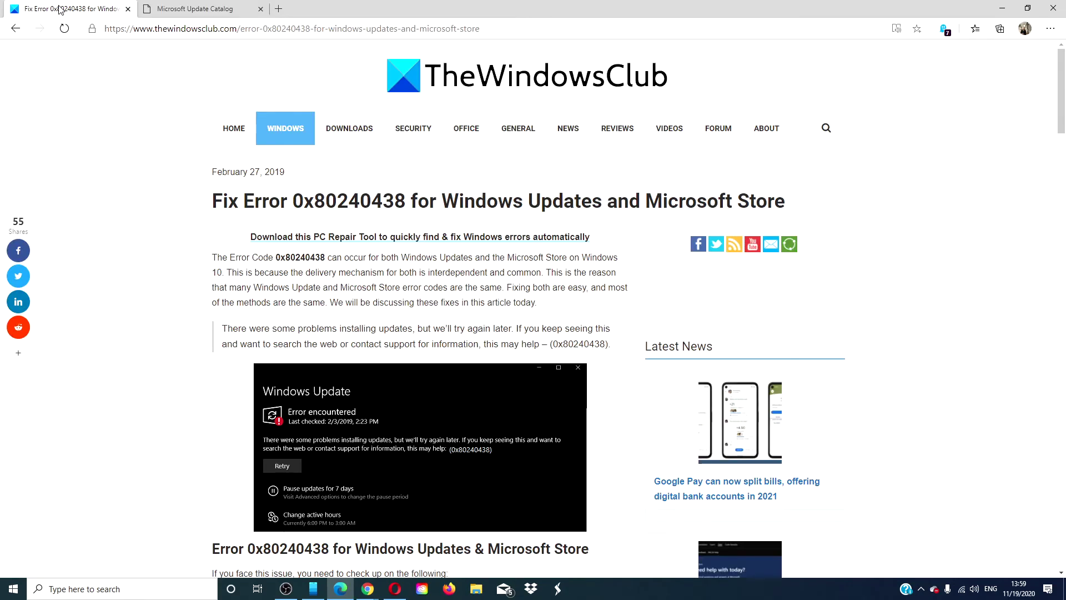